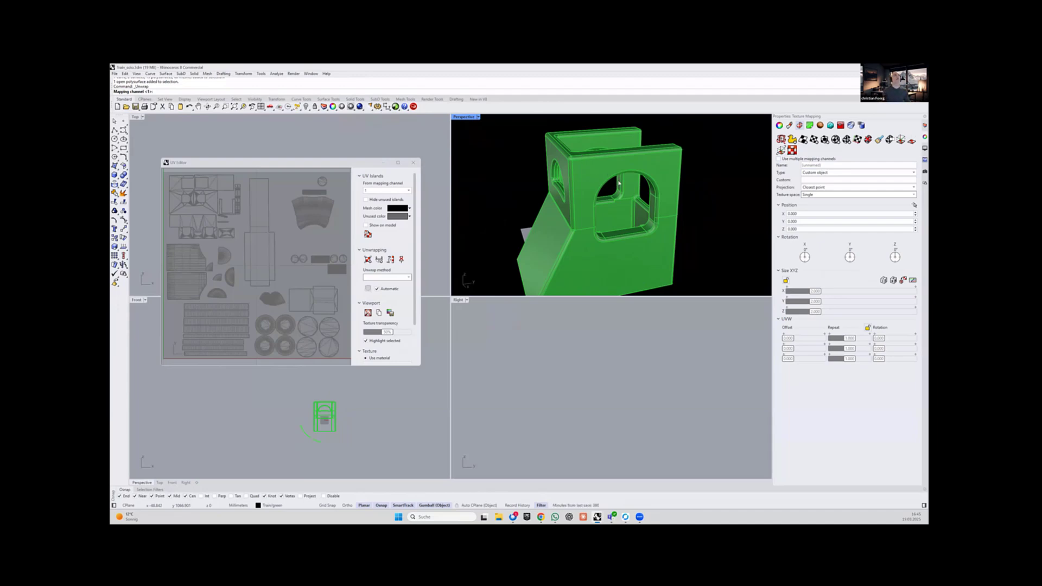
Unwrap the green cab on mapping channel 1, picking the arched window edges of the side walls as the first seams.
right_click_drag(619, 183, 524, 158)
key("Return")
left_click(621, 214)
left_click(521, 157)
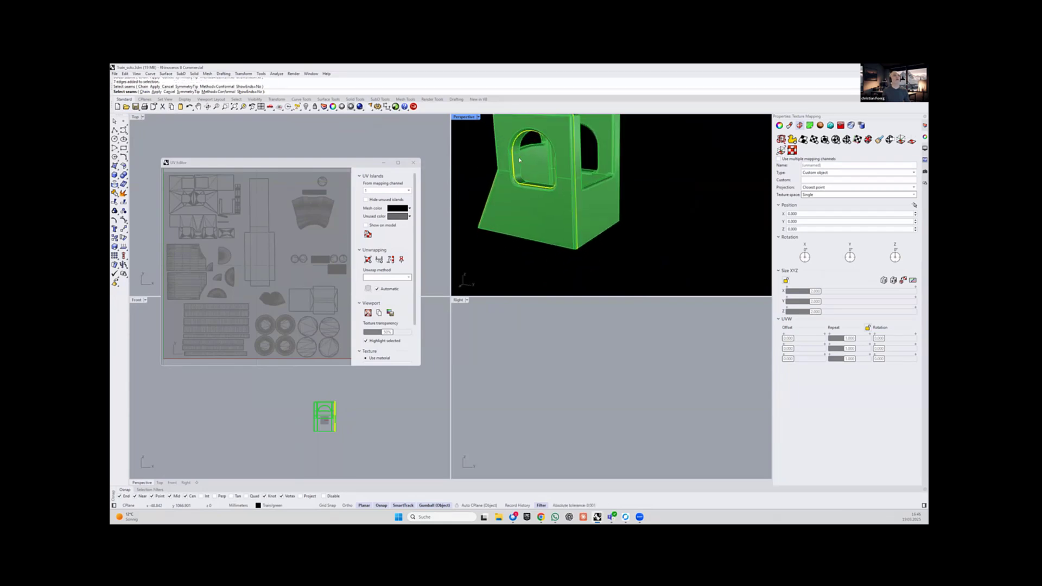
left_click(515, 156)
left_click(516, 155)
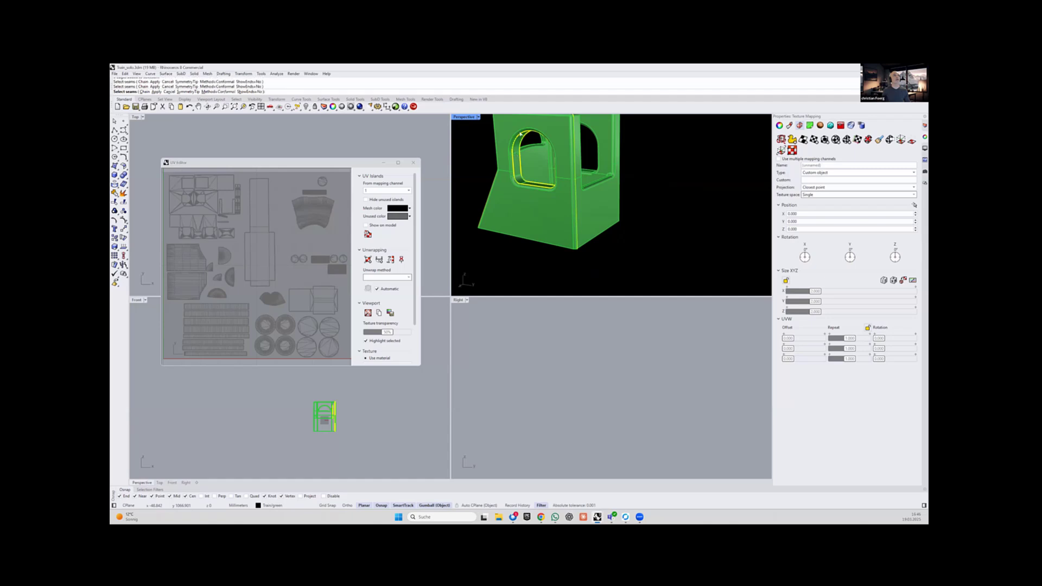
Add the rim edges of the cab walls and the remaining arched window edges to the seam selection.
mouse_move(557, 178)
right_mouse_down()
mouse_move(563, 203)
mouse_move(522, 187)
mouse_move(513, 170)
mouse_move(549, 192)
mouse_move(570, 182)
right_mouse_up()
scroll(575, 179, "up", 5)
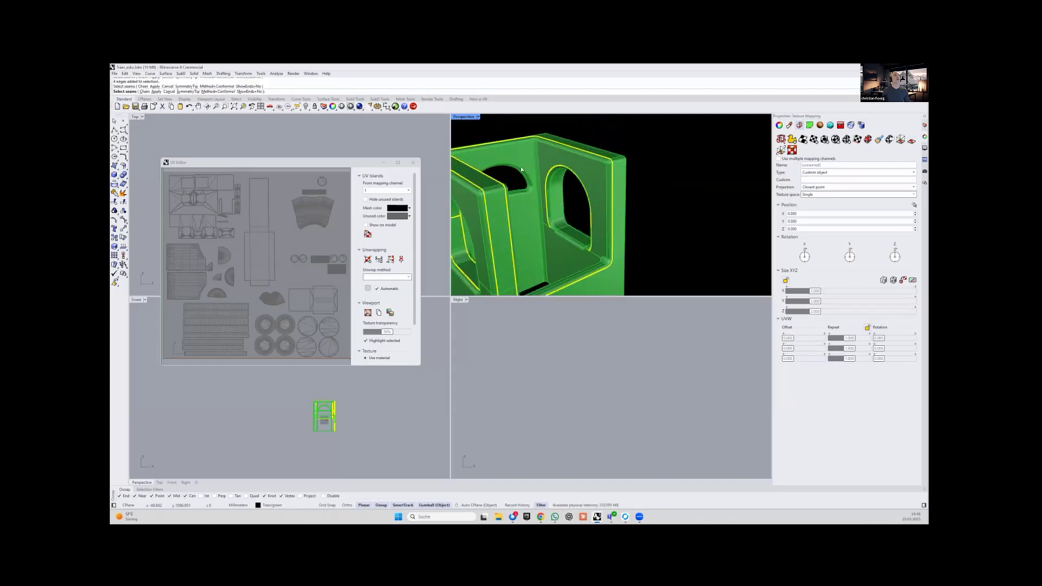
left_click(497, 190)
scroll(497, 190, "down", 1)
right_click_drag(497, 190, 569, 155)
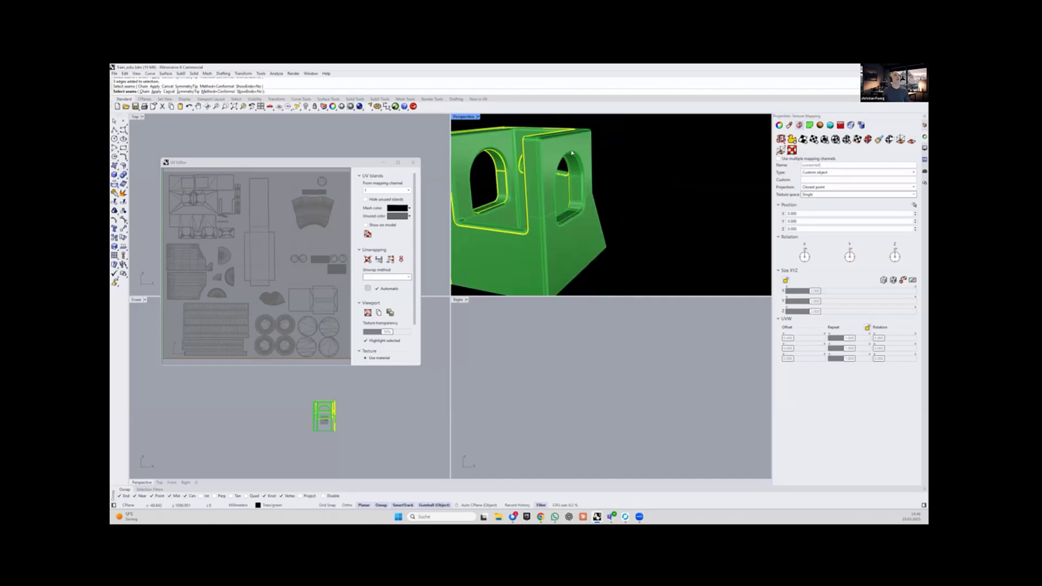
left_click(578, 176)
left_click(584, 175)
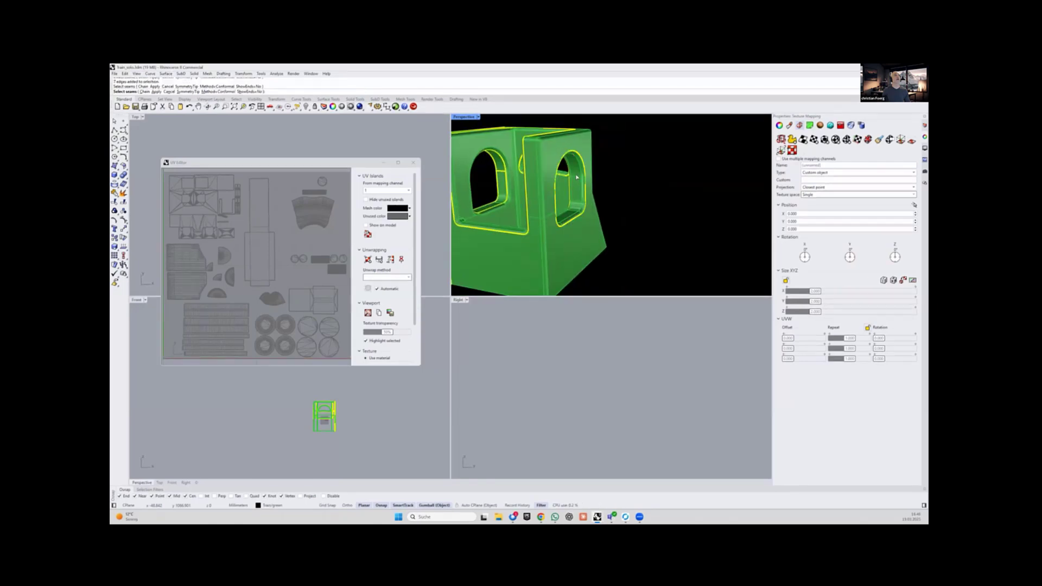
left_click(578, 178)
Add the crease between the front wall and the sloped base, plus the slope's slanted corner edge, as seams.
scroll(597, 190, "down", 4)
right_click_drag(609, 166, 651, 207)
left_click(657, 208)
scroll(656, 211, "up", 4)
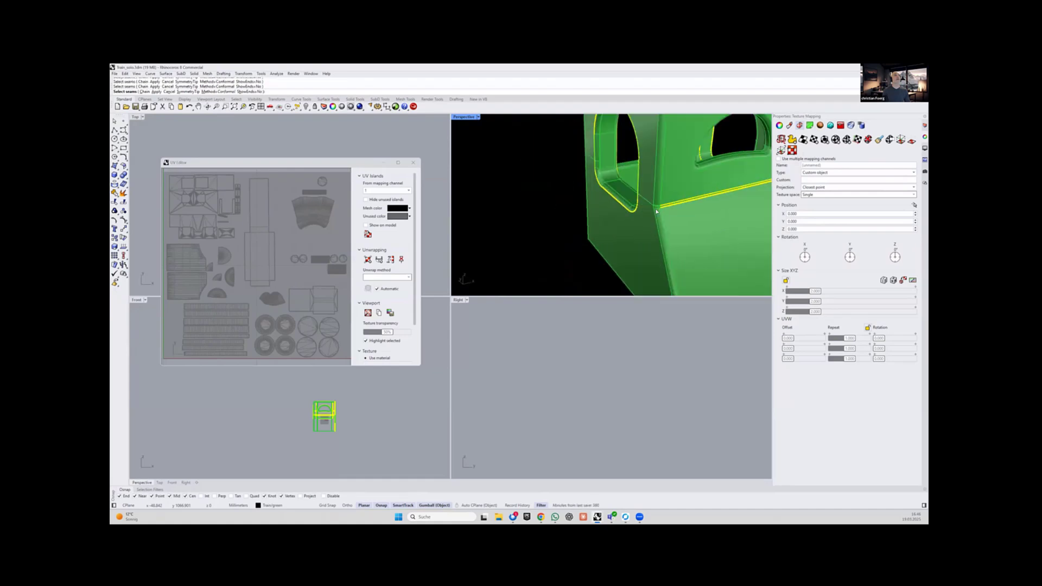
scroll(657, 210, "up", 2)
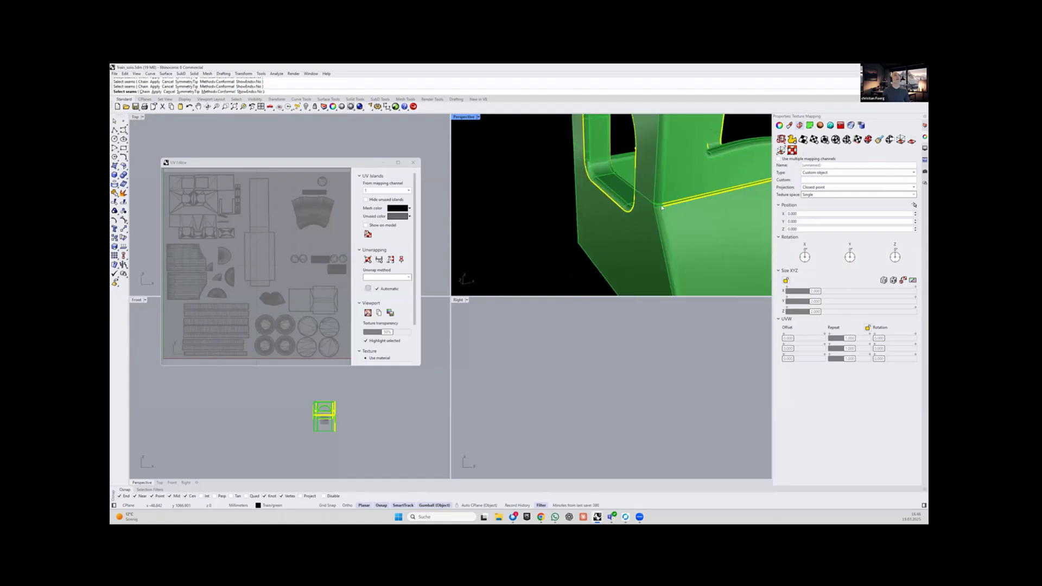
left_click(662, 208)
scroll(667, 217, "down", 5)
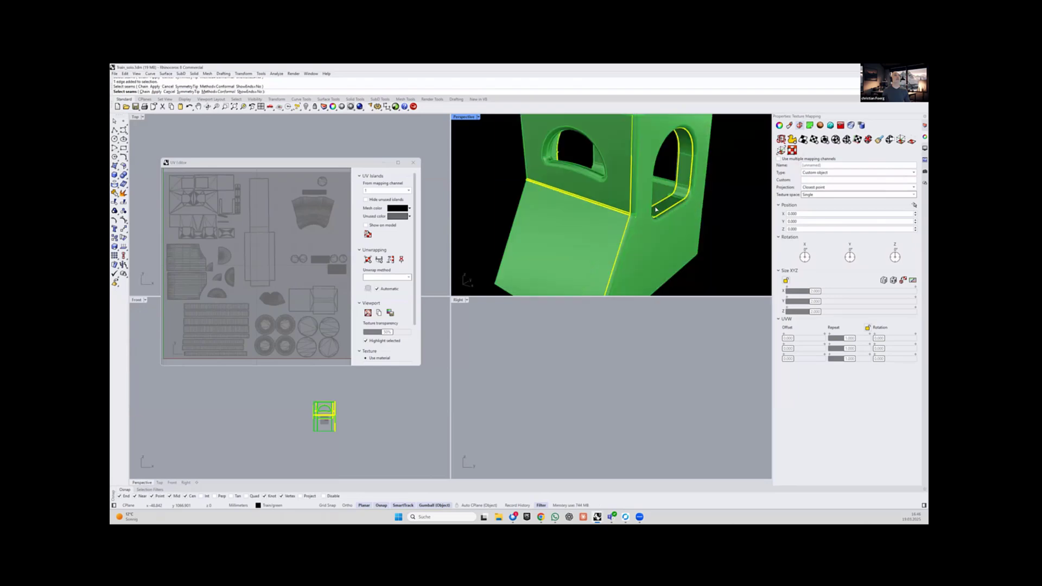
Add the front wall's vertical corner edge as a seam and apply the unwrap to the cab.
right_click_drag(668, 225, 583, 199)
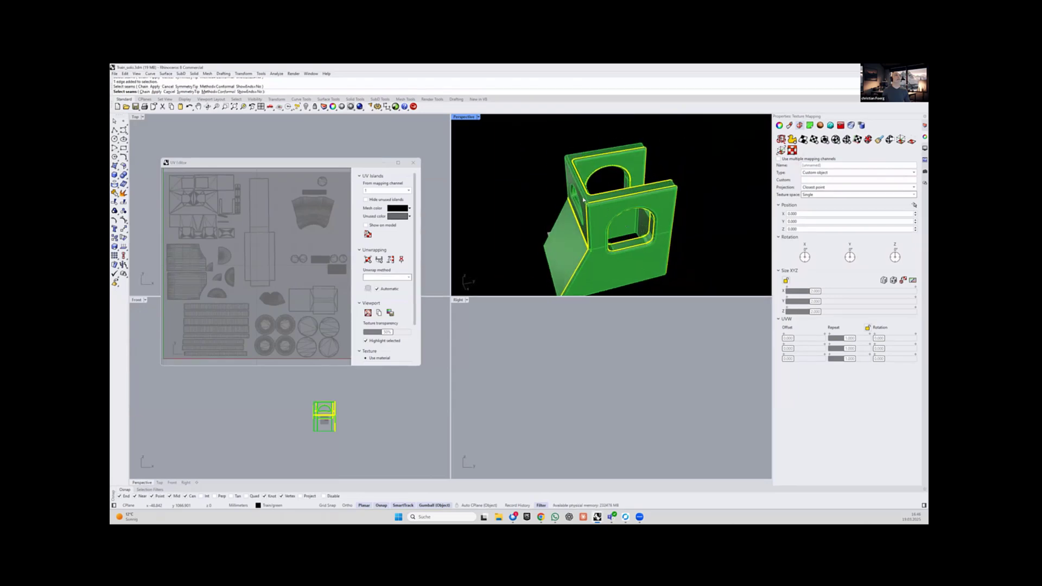
scroll(583, 200, "up", 2)
scroll(583, 199, "up", 2)
double_click(584, 199)
scroll(586, 193, "down", 5)
right_click_drag(608, 142, 676, 205)
key("Return")
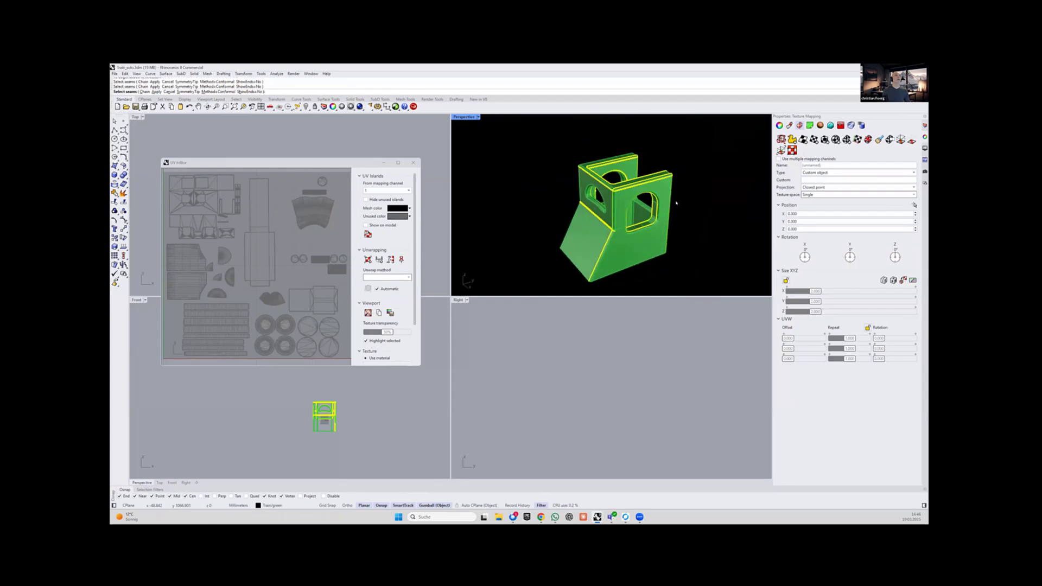
scroll(494, 224, "down", 3)
left_click(653, 162)
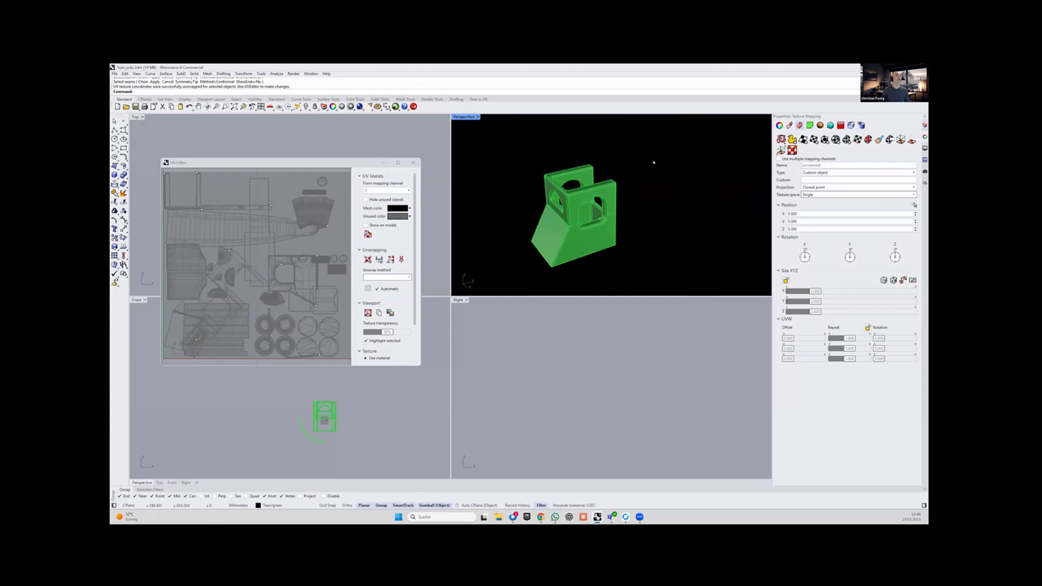
Move the cab's large diagonal UV island out of the texture square into the empty area beside it.
left_click(583, 237)
scroll(295, 298, "down", 3)
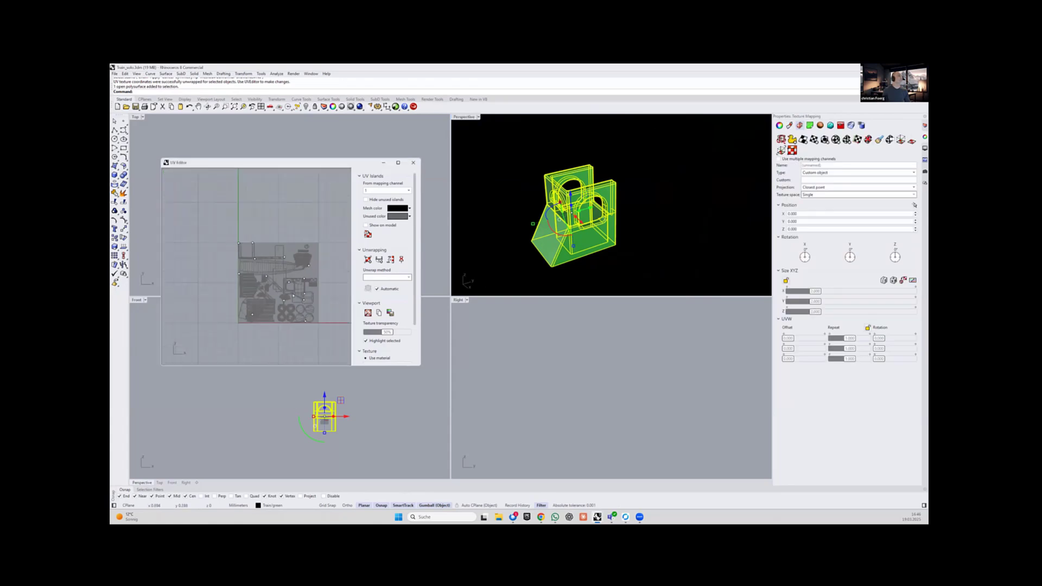
scroll(307, 306, "up", 4)
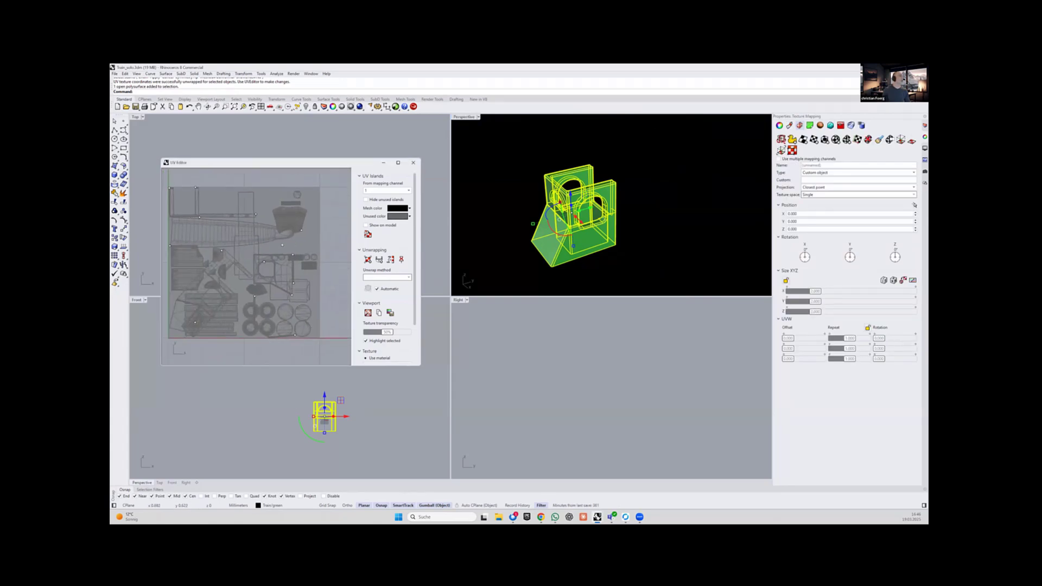
left_click(241, 298)
scroll(241, 287, "down", 4)
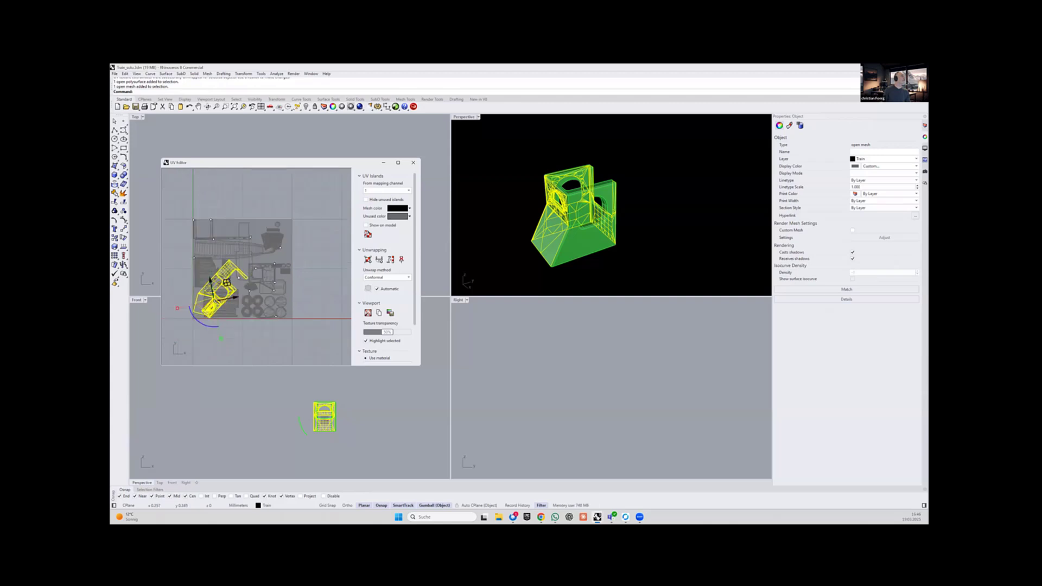
left_click_drag(237, 275, 312, 258)
scroll(295, 250, "up", 3)
left_click(326, 282)
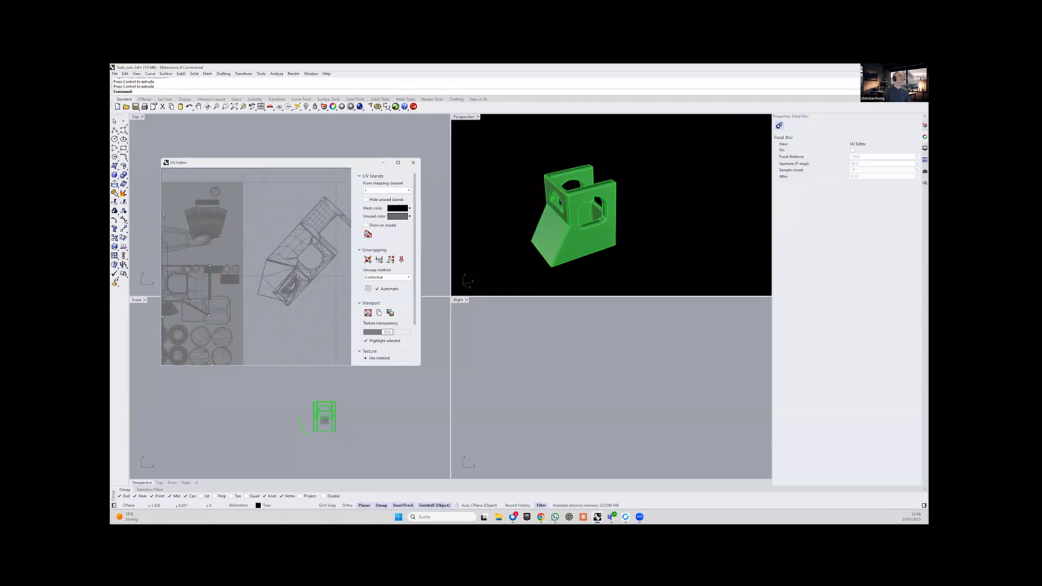
Examine the mesh triangulation of the cab's UV island up close, especially around the window opening.
scroll(293, 275, "up", 7)
left_click(297, 257)
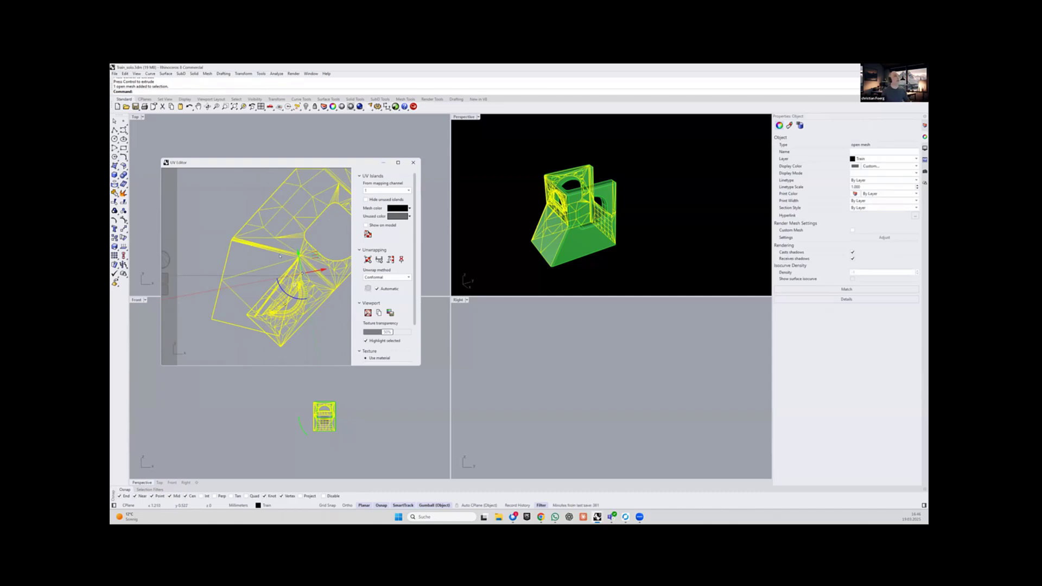
scroll(280, 256, "down", 2)
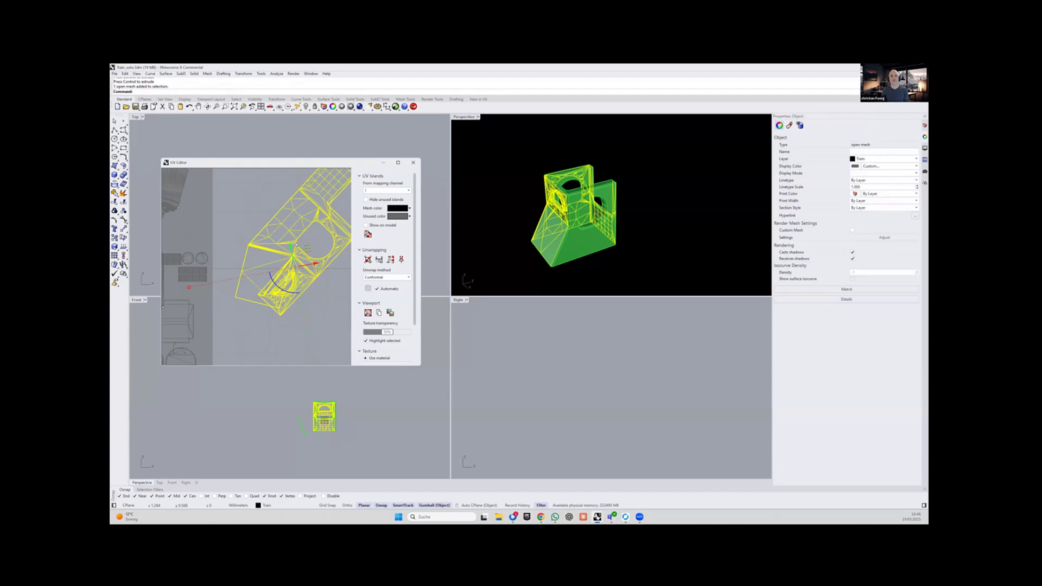
scroll(286, 245, "down", 2)
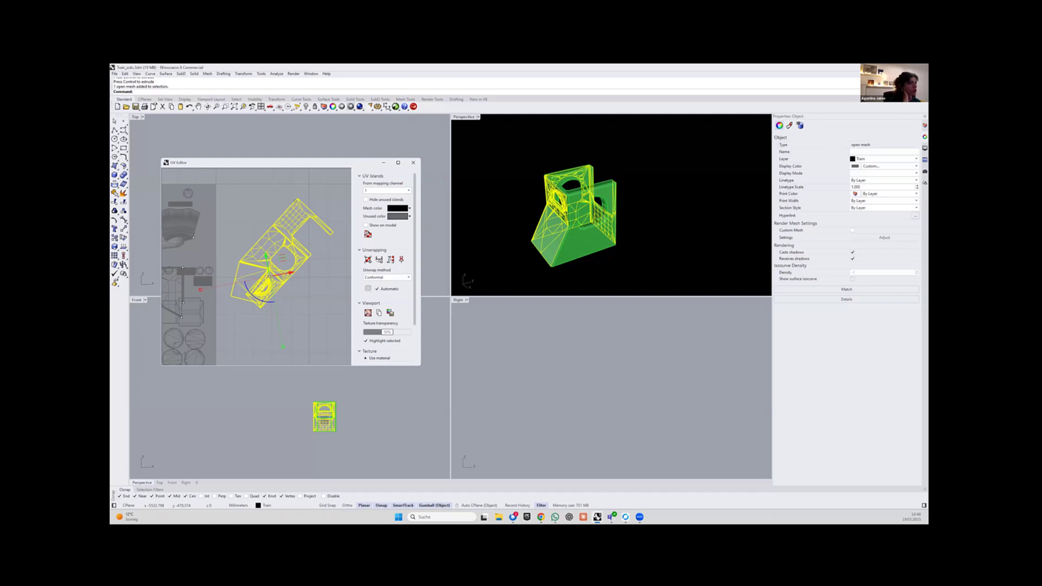
left_click(614, 344)
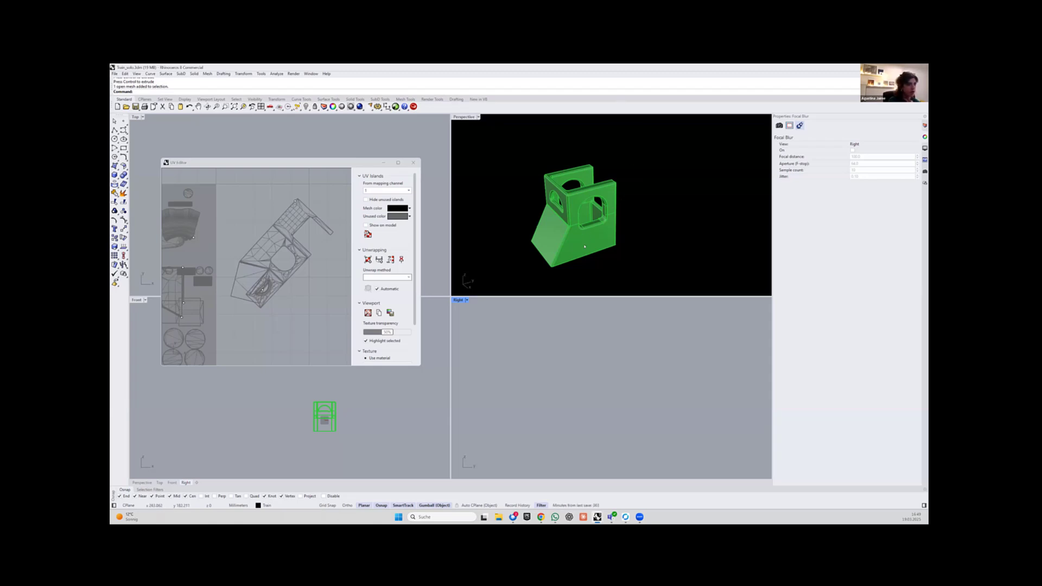
right_click_drag(597, 253, 603, 247)
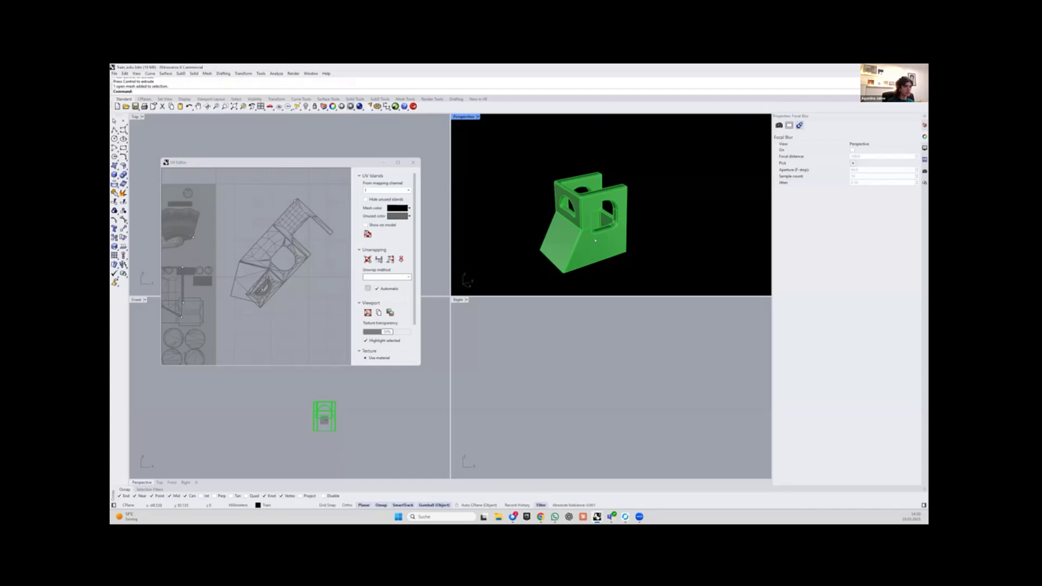
Set the maximum angle in the cab's custom render mesh settings to 21 and preview the mesh.
left_click(549, 206)
left_click(882, 237)
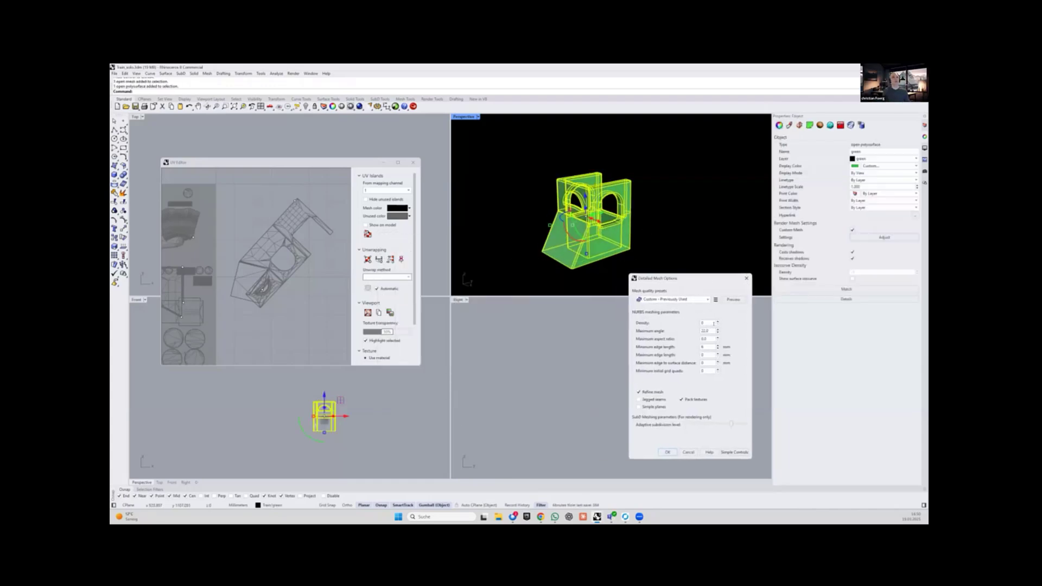
double_click(704, 331)
type("21")
left_click(733, 299)
scroll(641, 234, "up", 5)
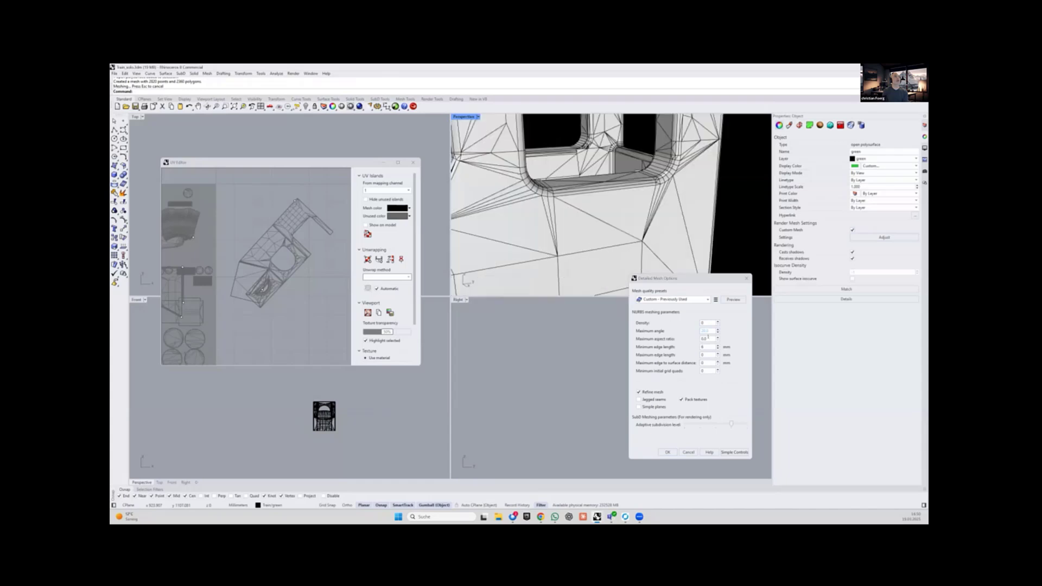
left_click(733, 299)
scroll(602, 230, "down", 5)
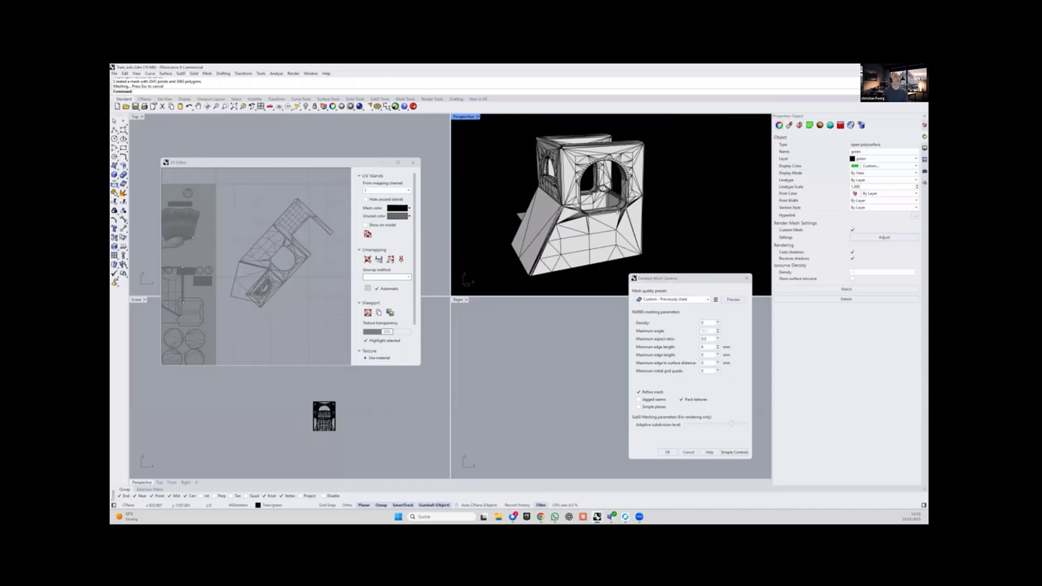
Set the render mesh's maximum angle to 20, preview it and apply the mesh settings.
double_click(705, 331)
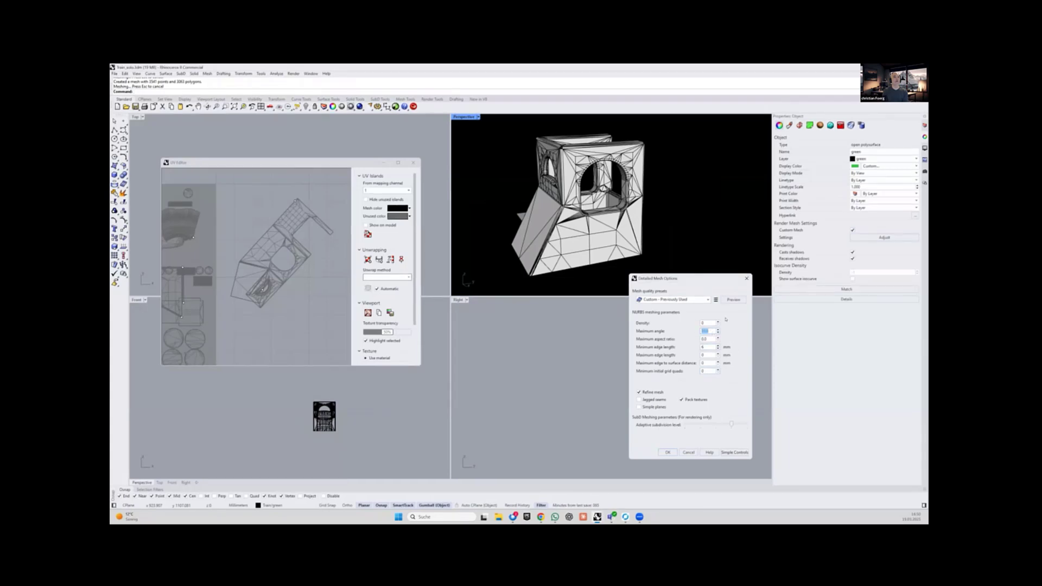
type("20")
left_click(732, 299)
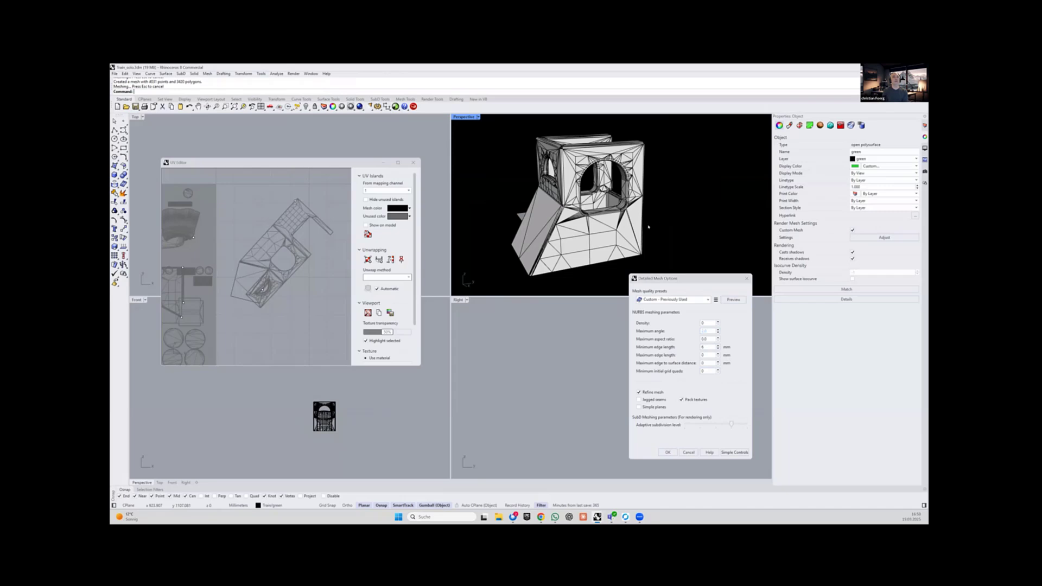
left_click(667, 452)
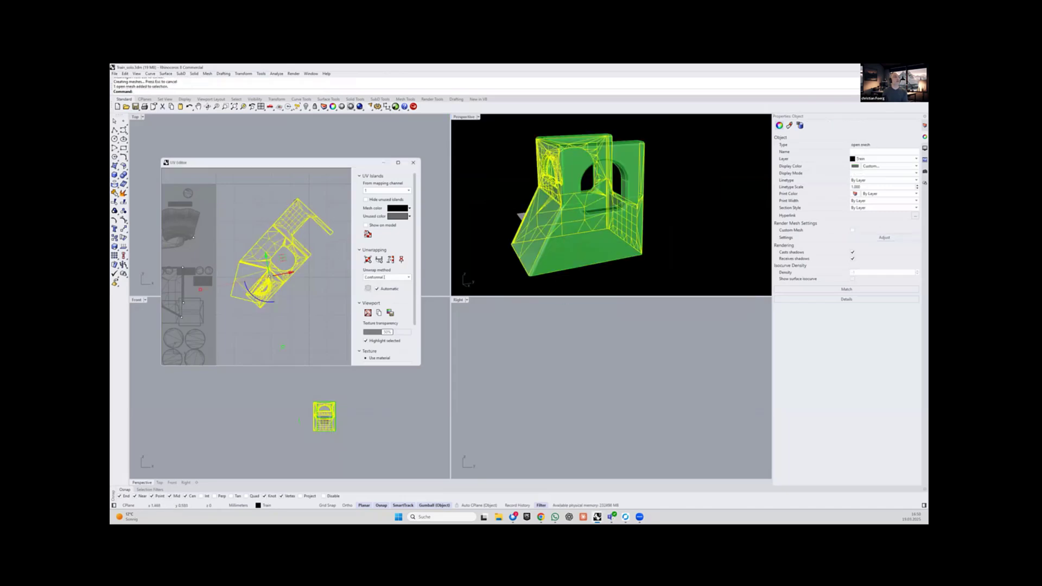
Select the green cab polysurface again and open its custom render mesh settings.
left_click(542, 209)
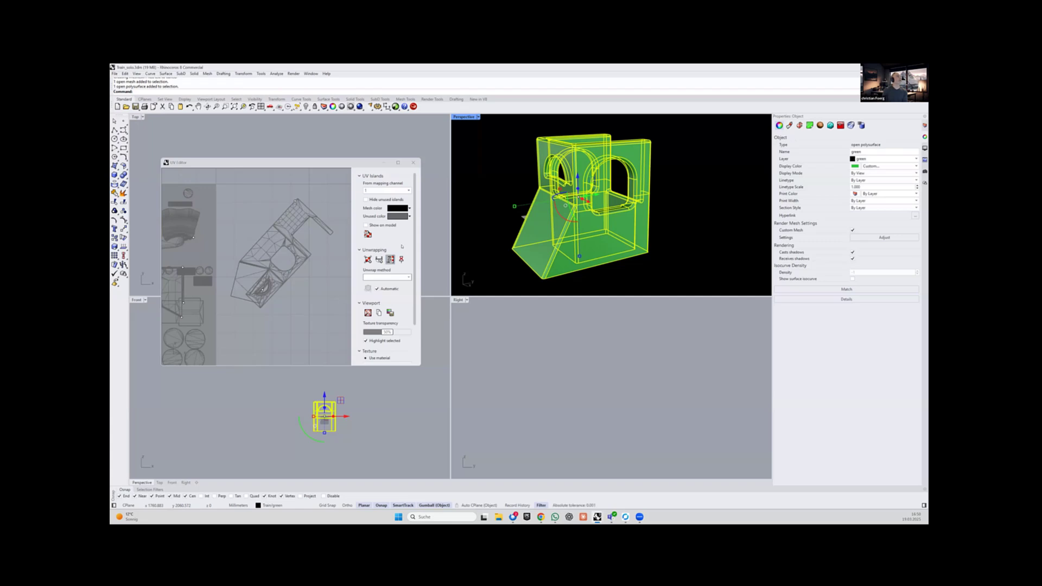
right_click_drag(594, 240, 637, 230)
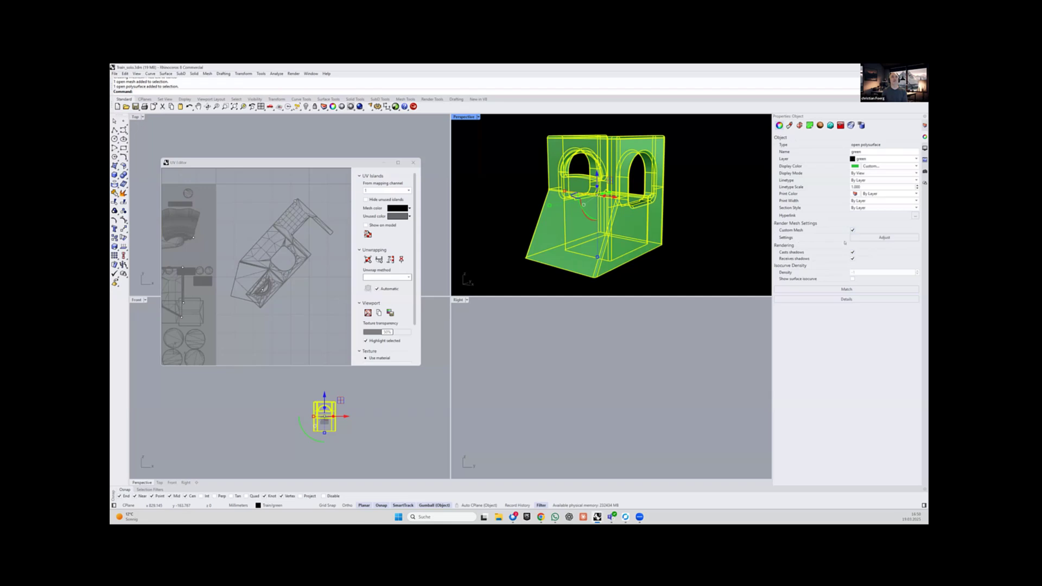
left_click(885, 240)
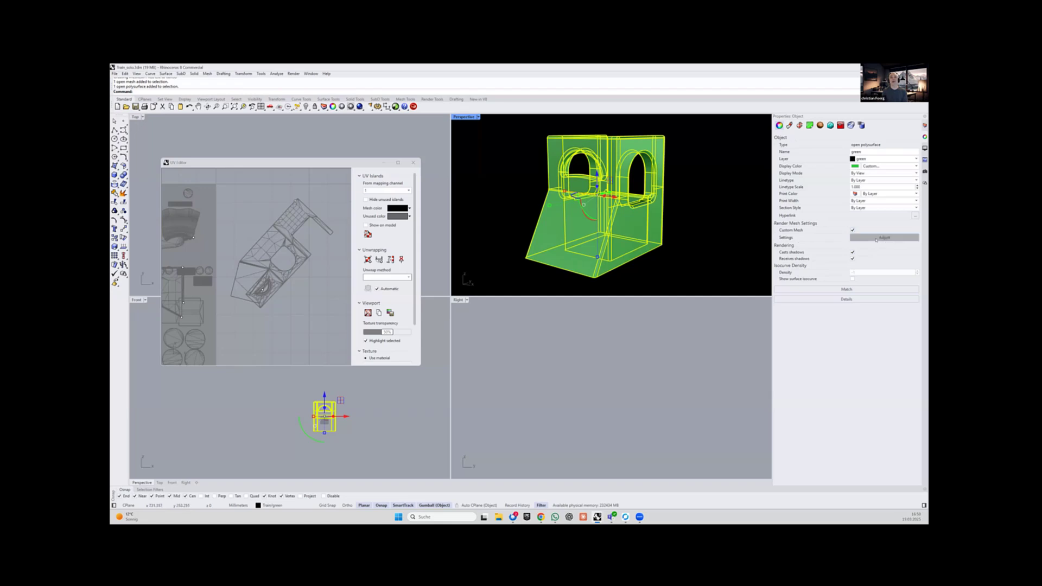